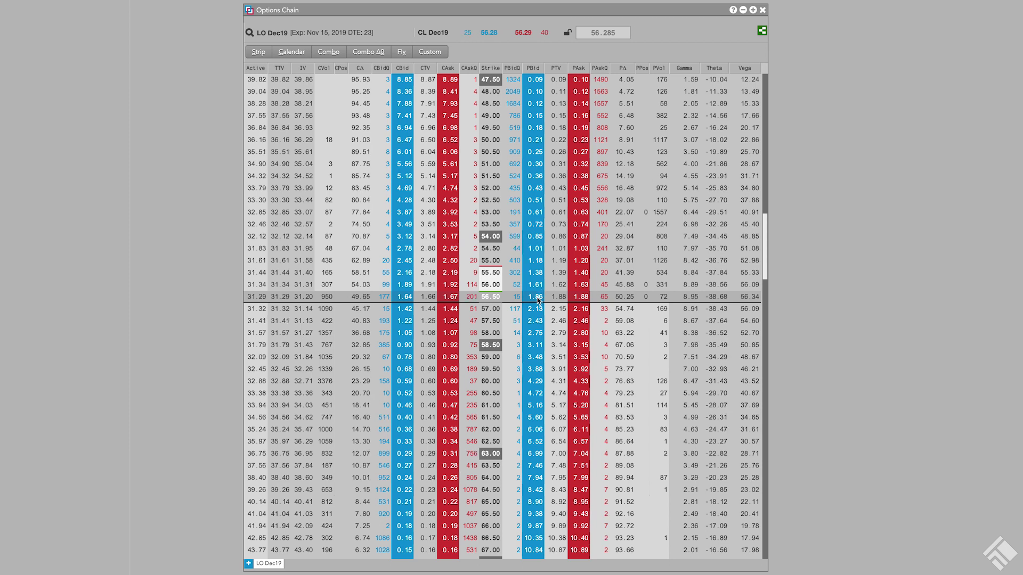
Step: Launch MD Trader from the 56.50 put row's context menu in the options chain
right_click(537, 300)
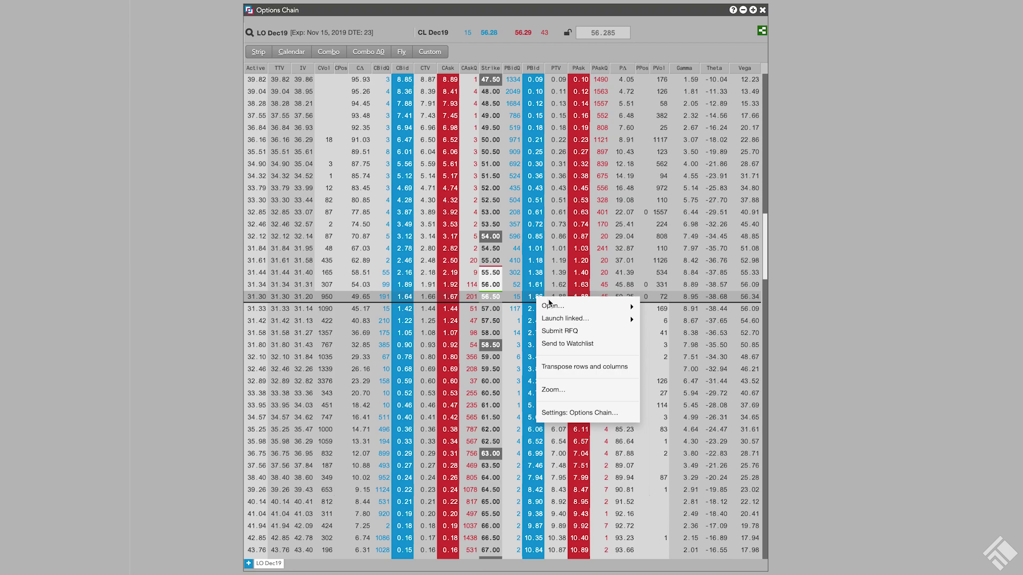
mouse_move(559, 306)
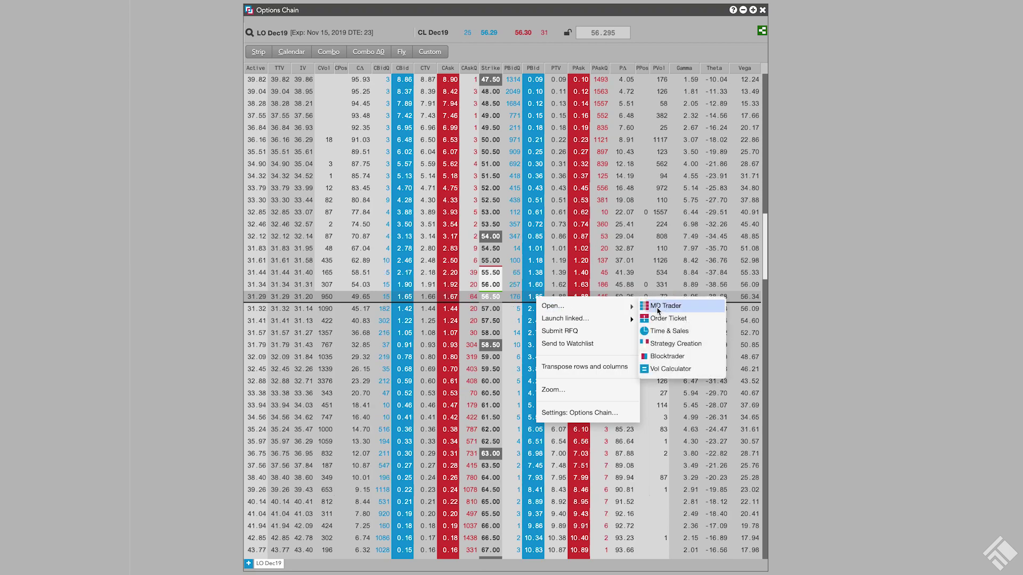
left_click(658, 307)
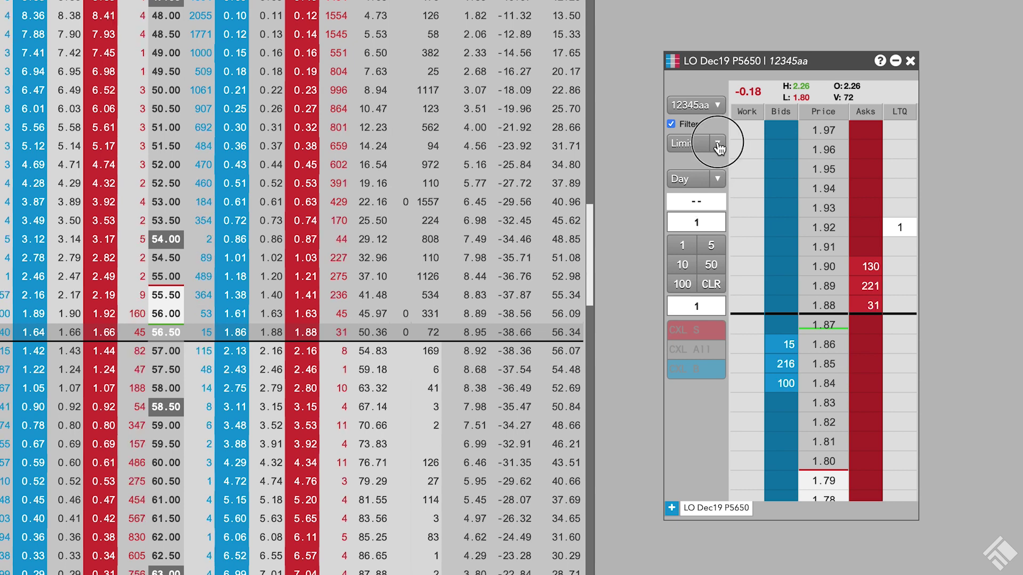
Step: Switch the ladder's order type from Limit to TT OBV
left_click(718, 141)
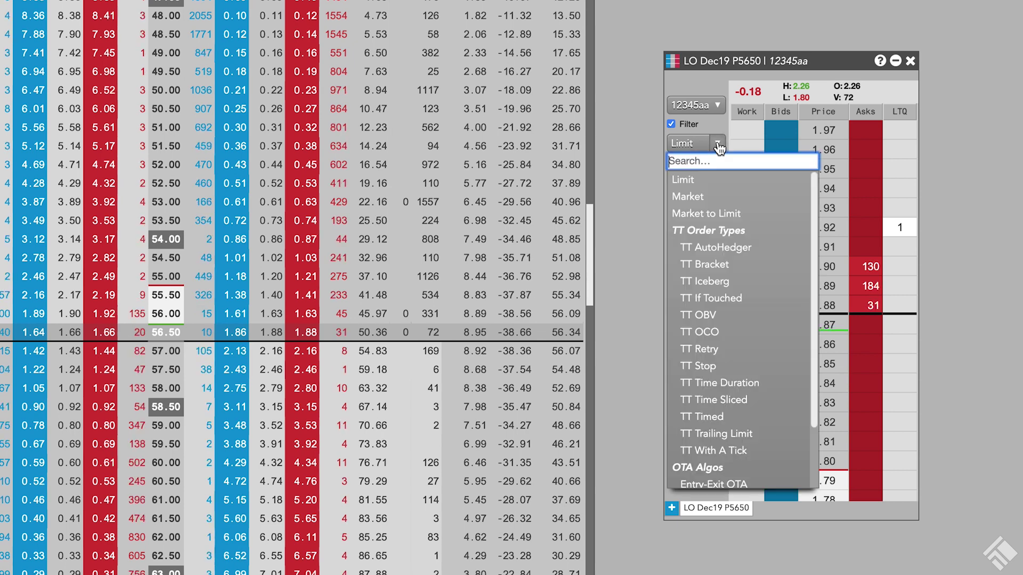
left_click(719, 314)
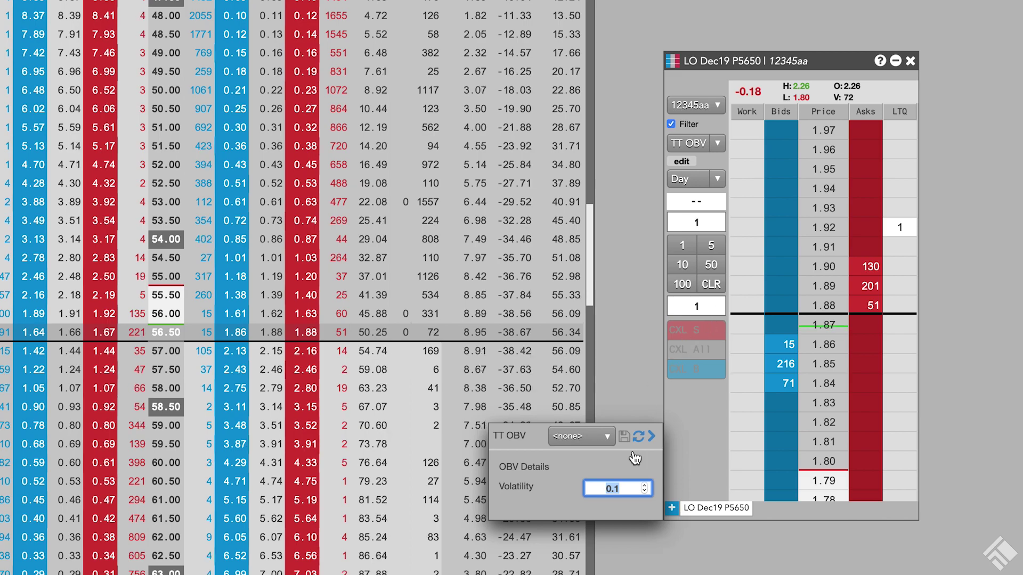
type("31")
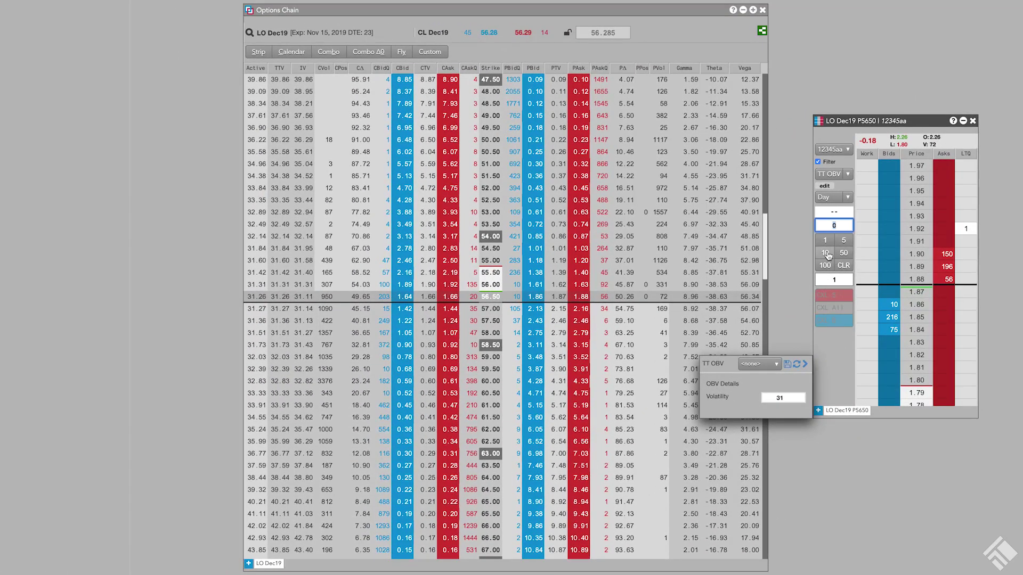
Step: Set quantity to 20 and bid the TT OBV order at 1.86
left_click(828, 255)
left_click(828, 254)
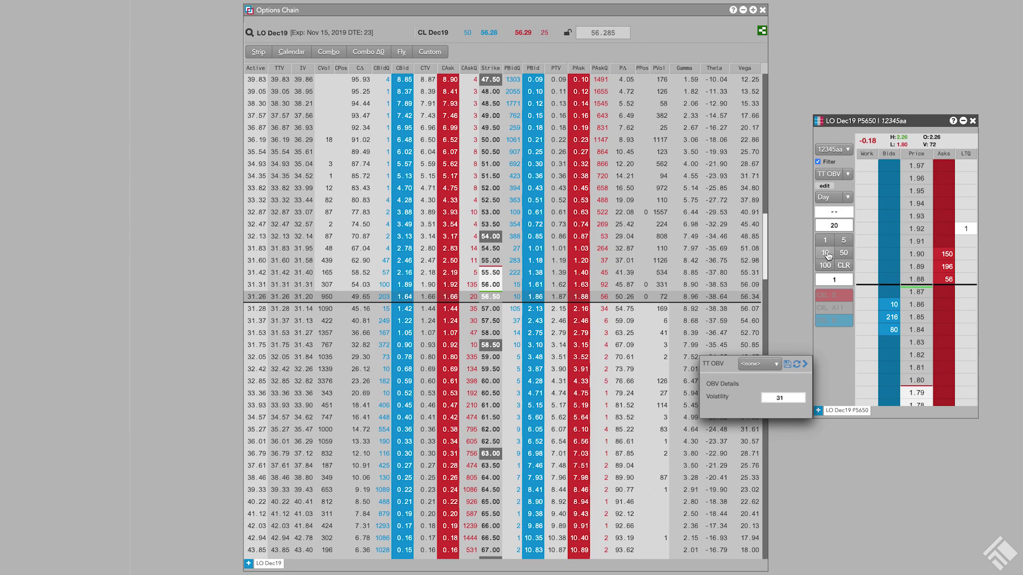
left_click(890, 304)
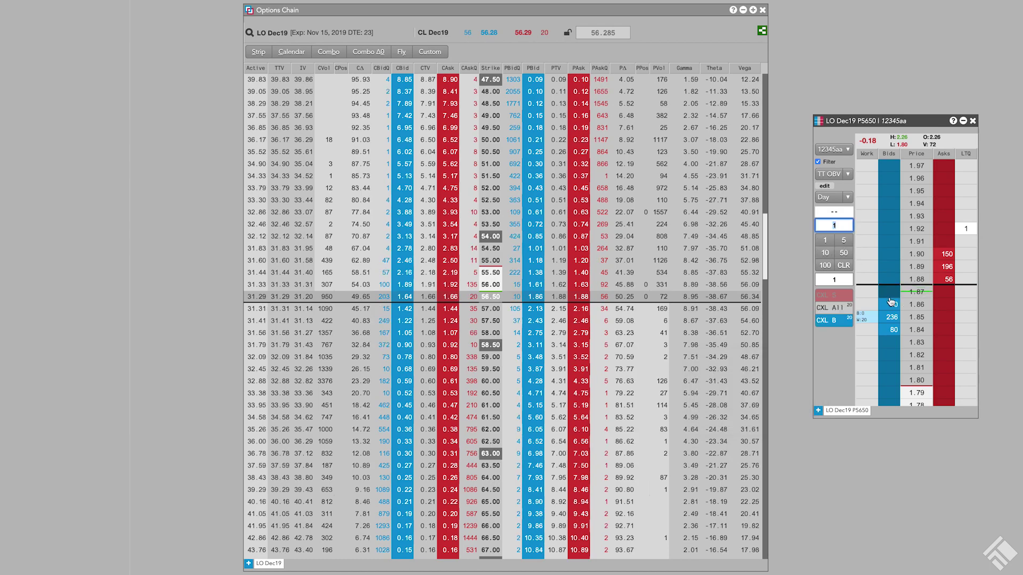